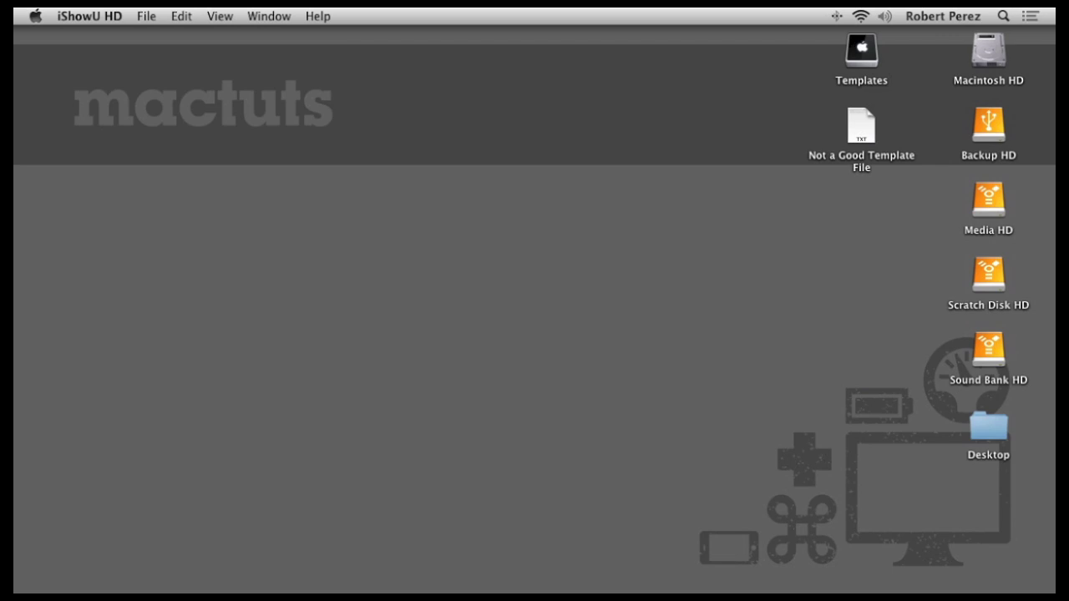
Open the Templates folder, widen the column, and extract the project template zip.
double_click(862, 52)
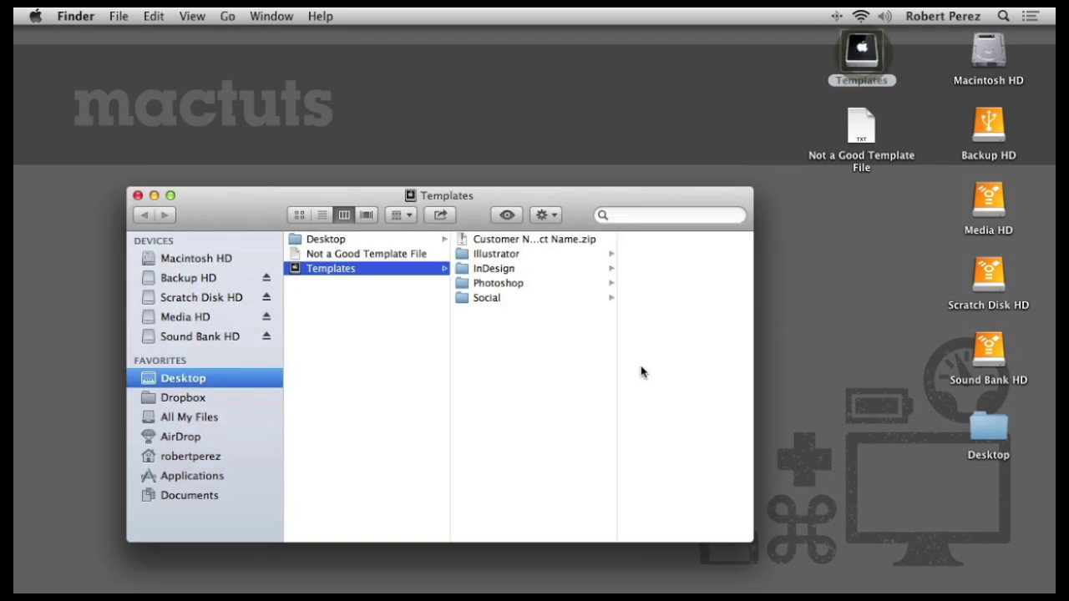
drag(618, 377, 682, 377)
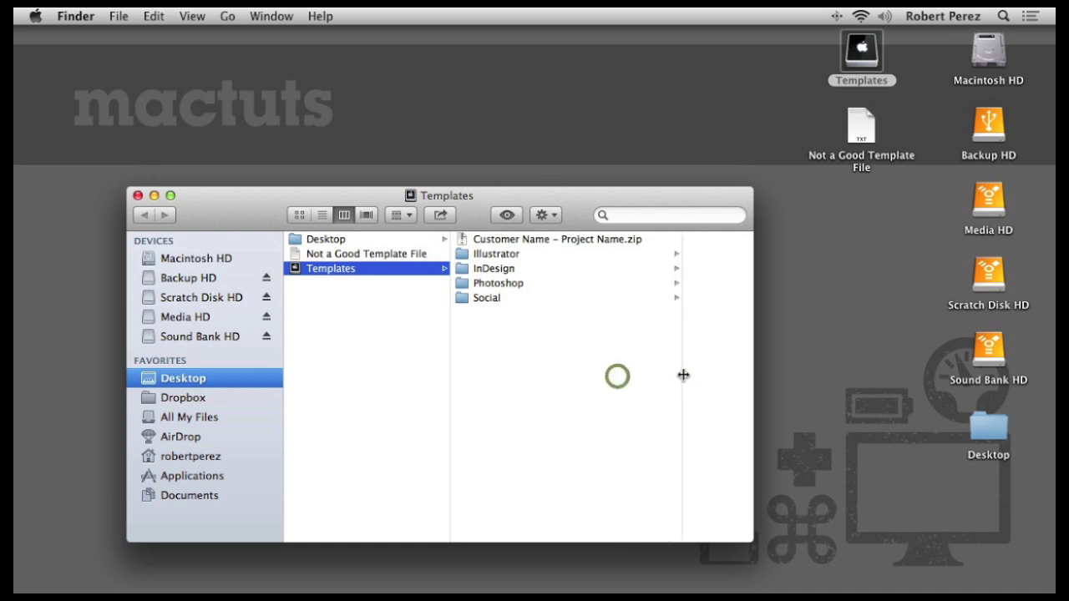
click(511, 241)
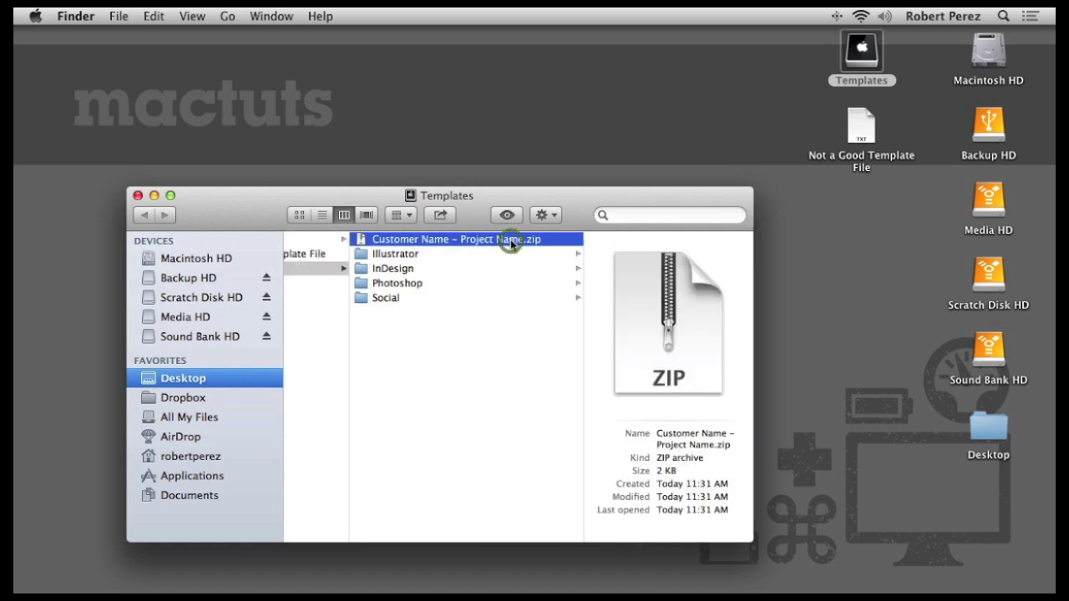
double_click(396, 240)
Extract the archive again into a second project folder and open the Social folder.
click(389, 241)
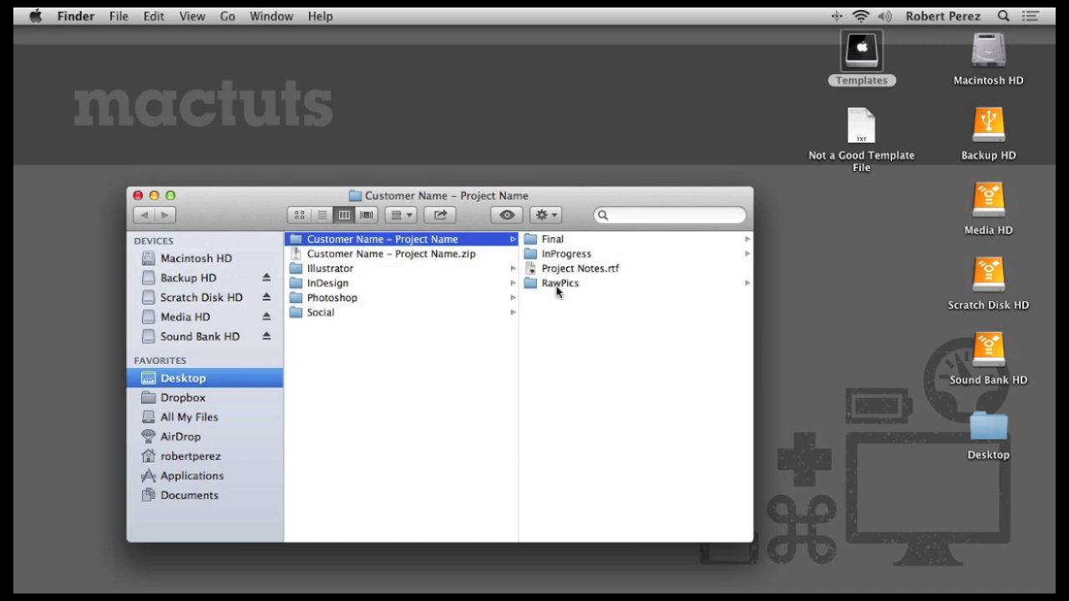
double_click(372, 254)
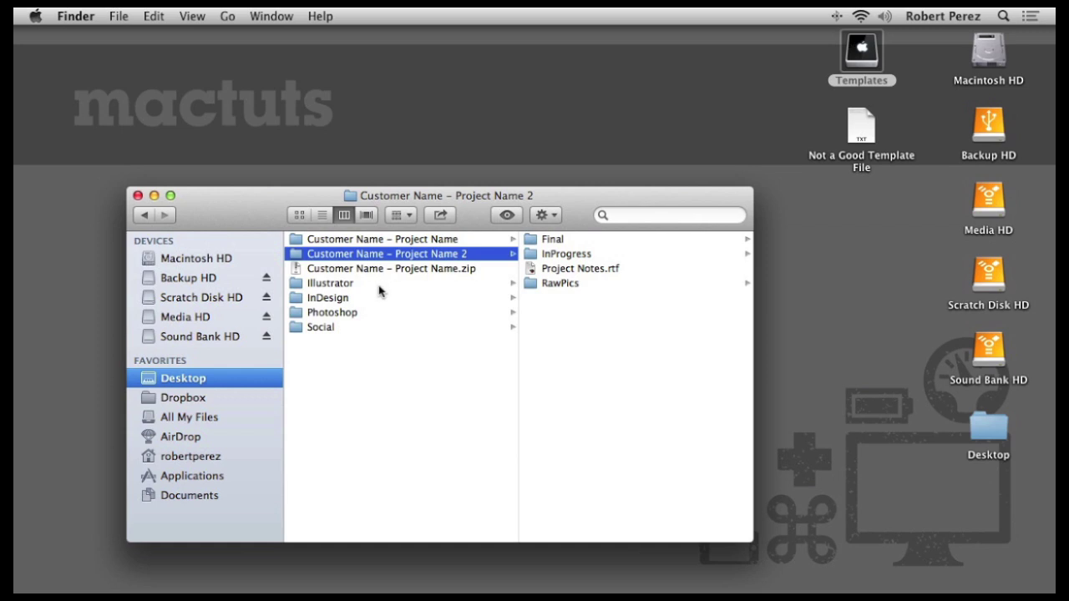
click(321, 329)
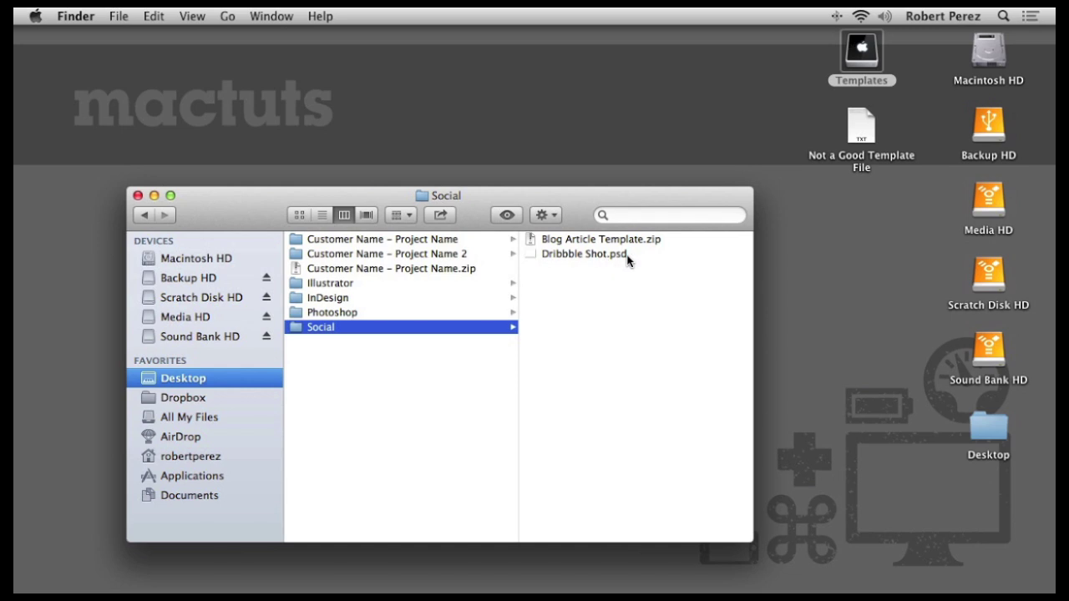
Open Dribbble Shot.psd in Photoshop, enlarge its window, and dismiss Save As without saving.
double_click(569, 254)
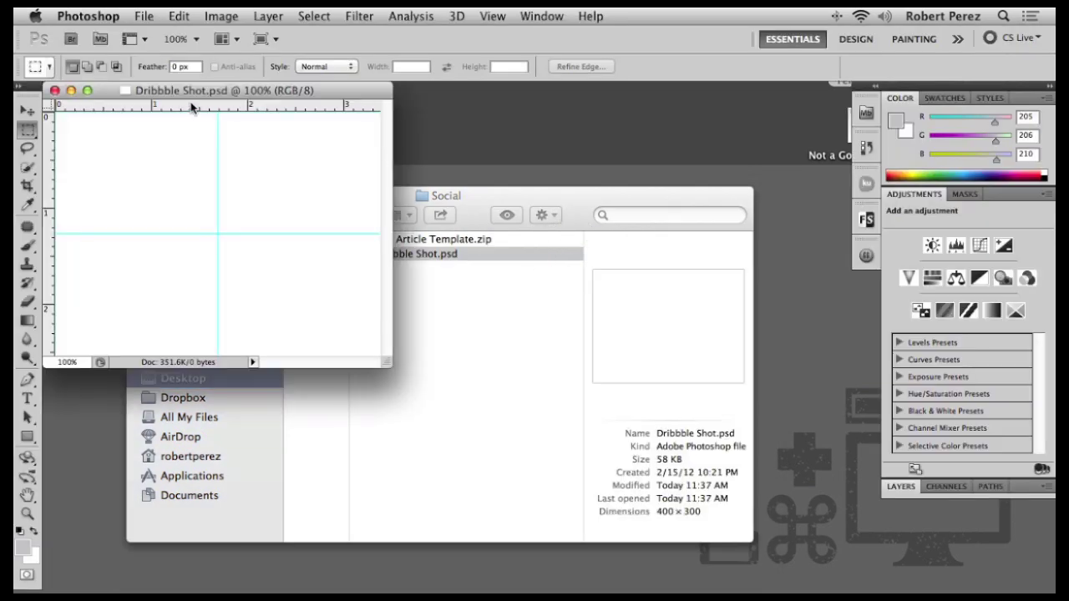
drag(162, 92, 374, 117)
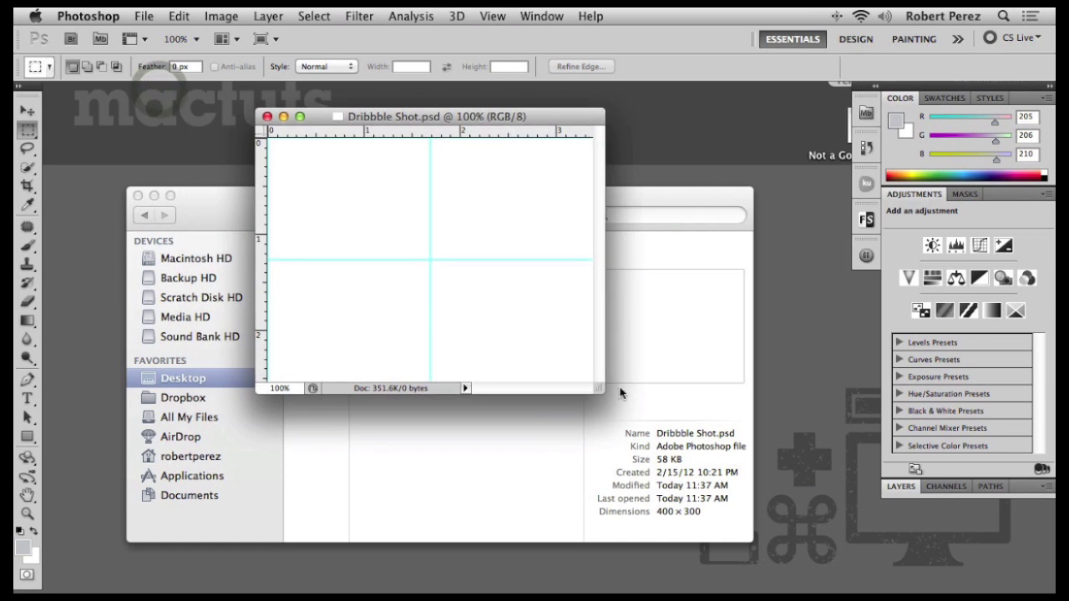
drag(598, 388, 739, 473)
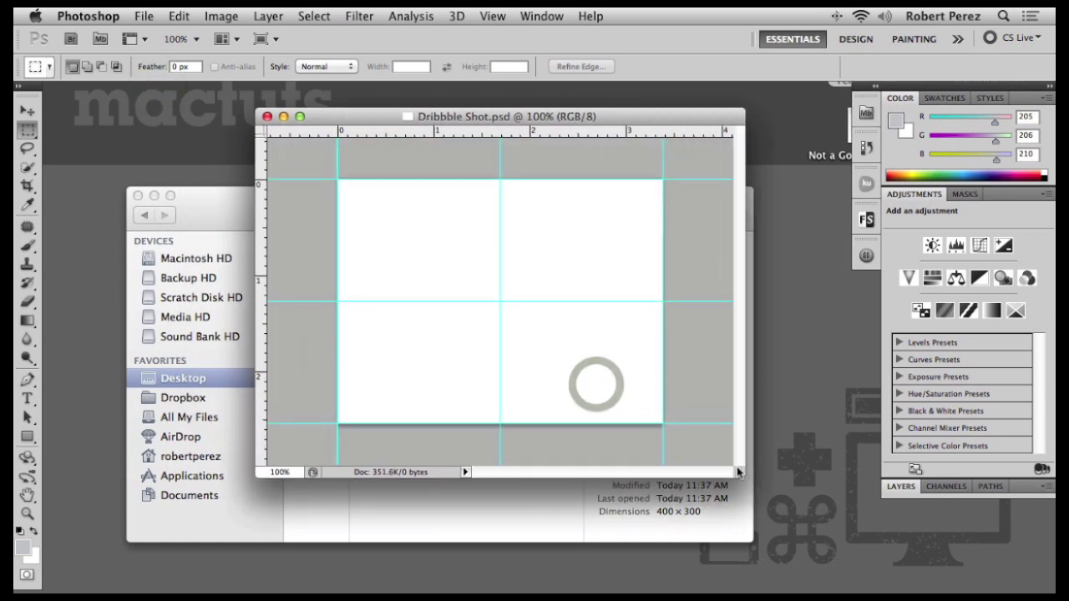
key(super+shift+s)
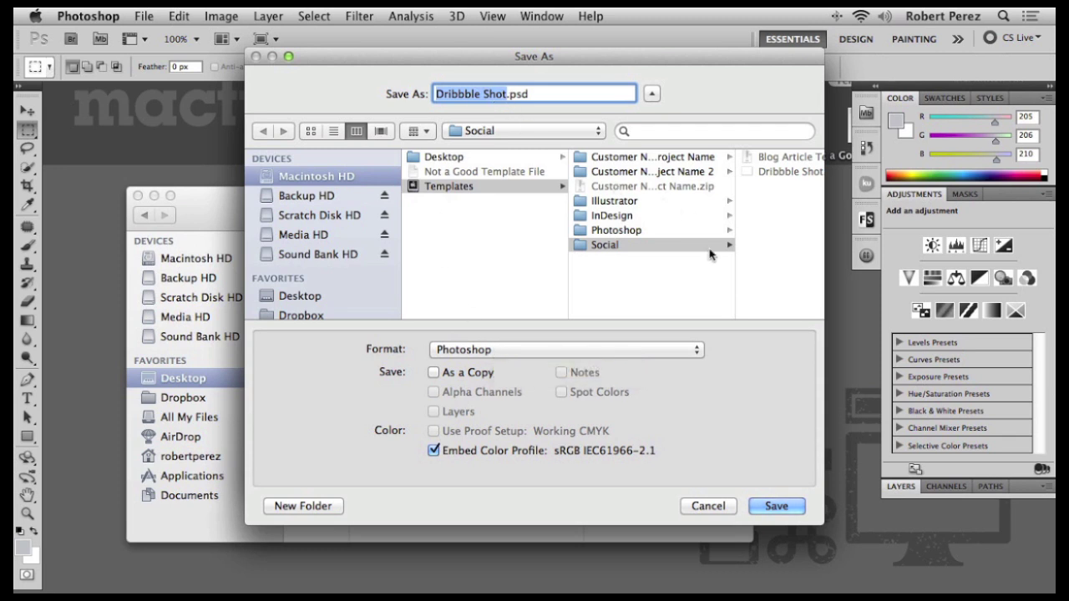
key(Return)
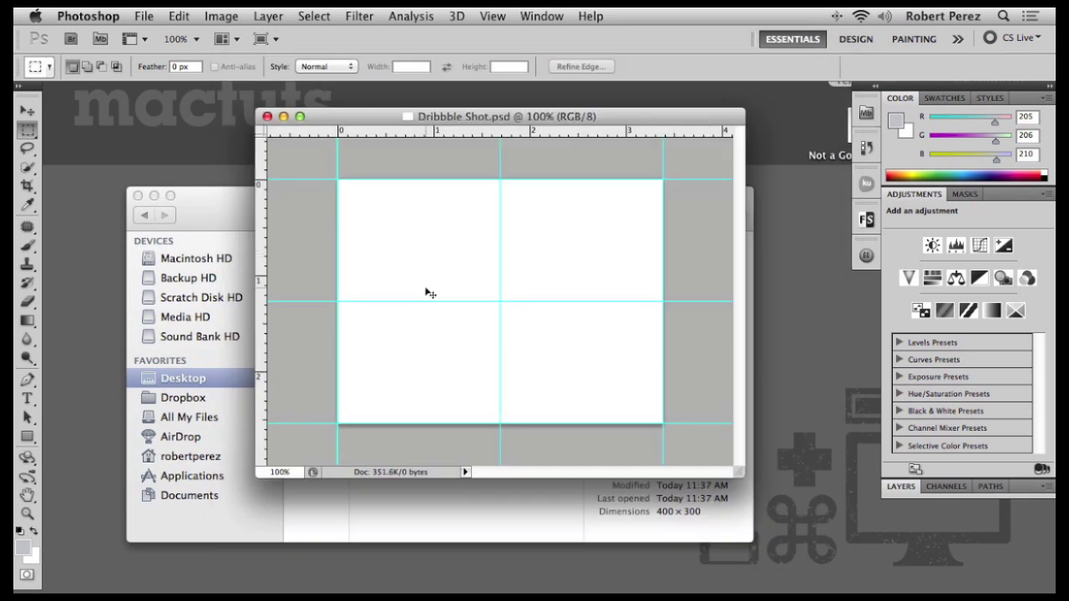
Close the Photoshop document, duplicate Dribbble Shot.psd, and delete the Dribbble Shot 2.psd duplicate.
key(super+w)
click(470, 286)
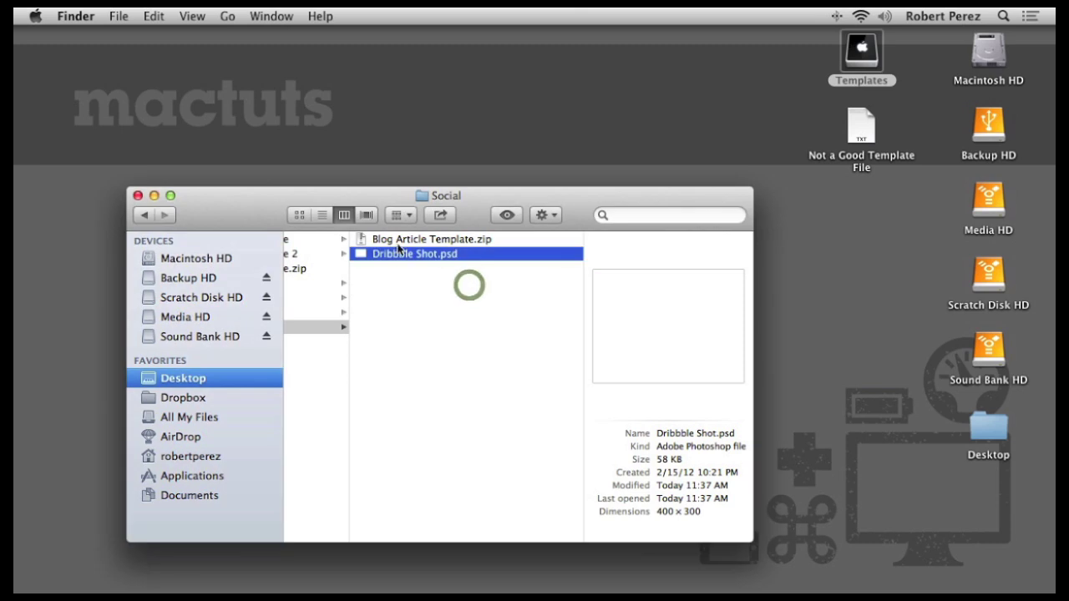
drag(393, 255, 408, 291)
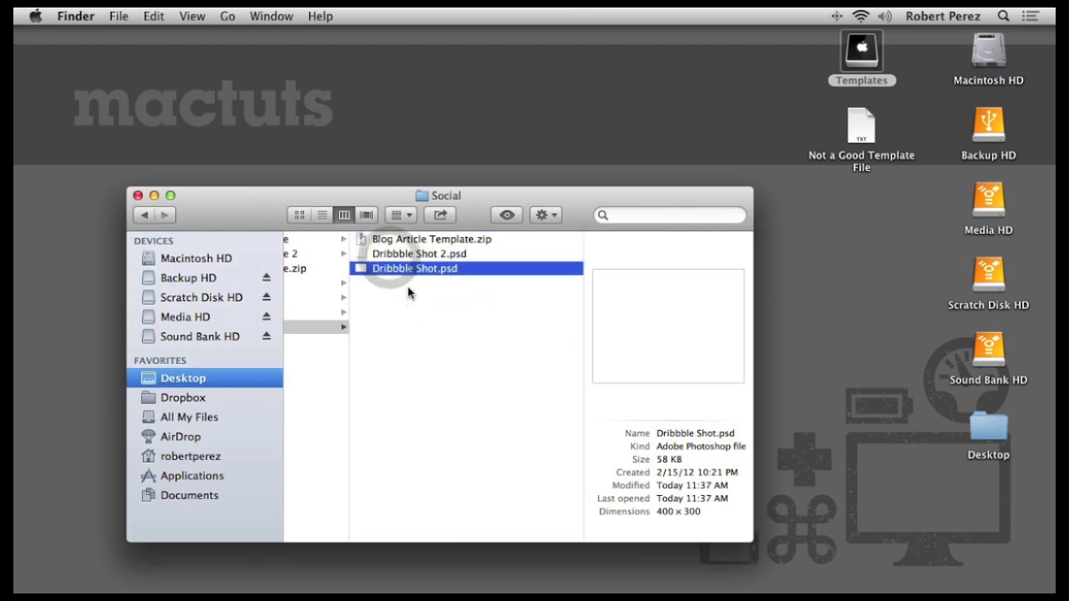
click(424, 256)
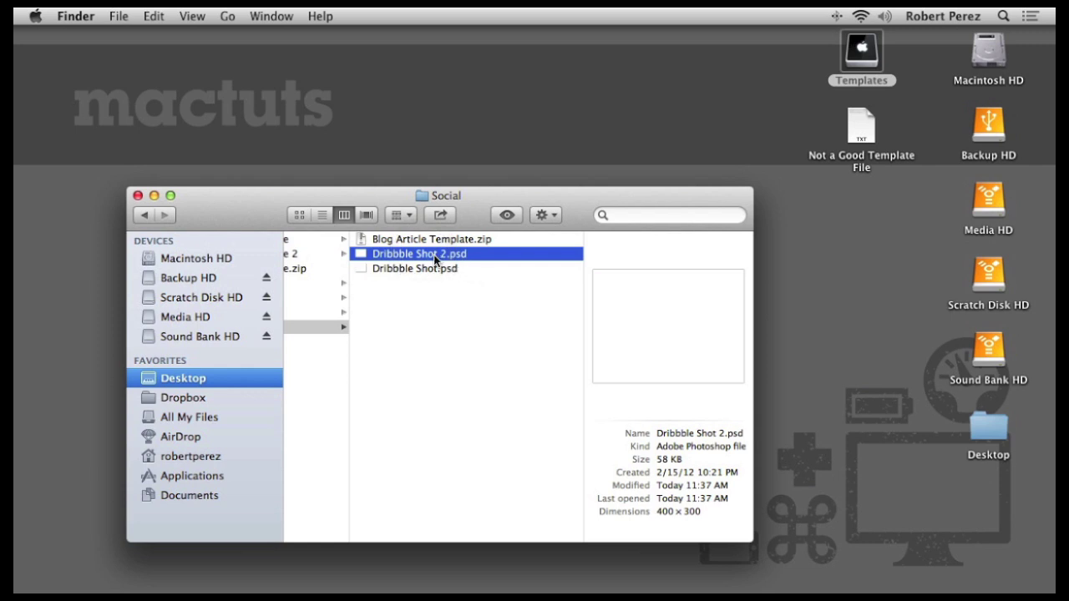
key(super+BackSpace)
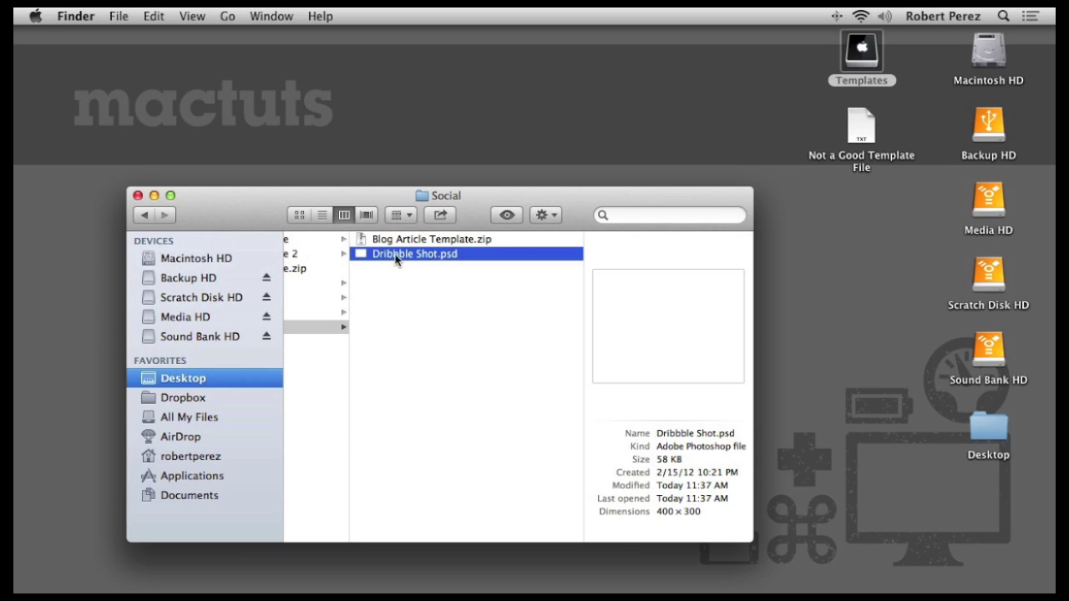
Check Stationery pad in Dribbble Shot.psd's Get Info window, then close the window.
right_click(444, 252)
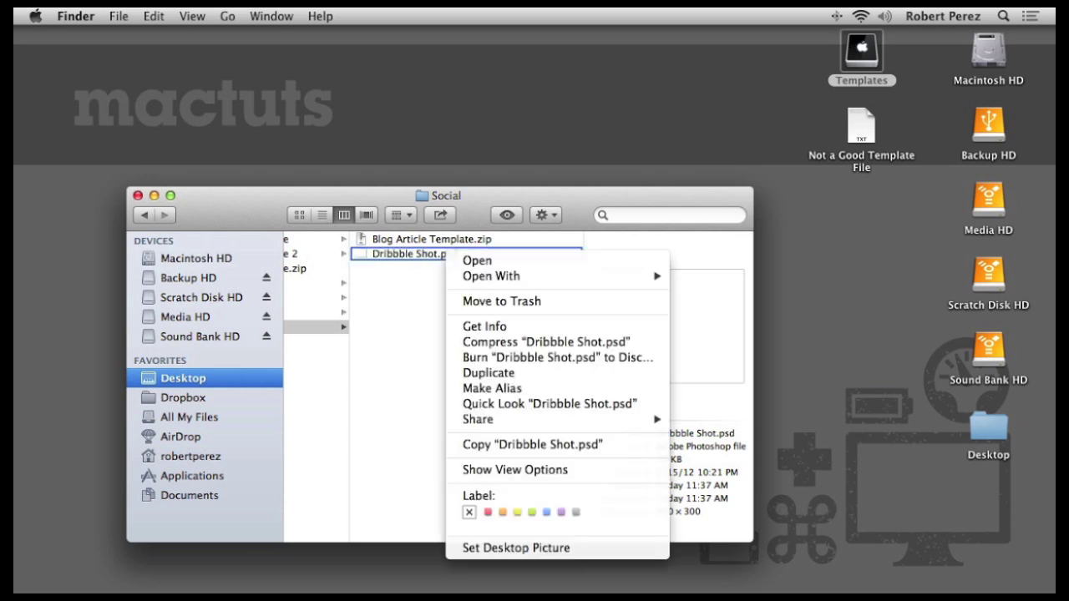
click(525, 328)
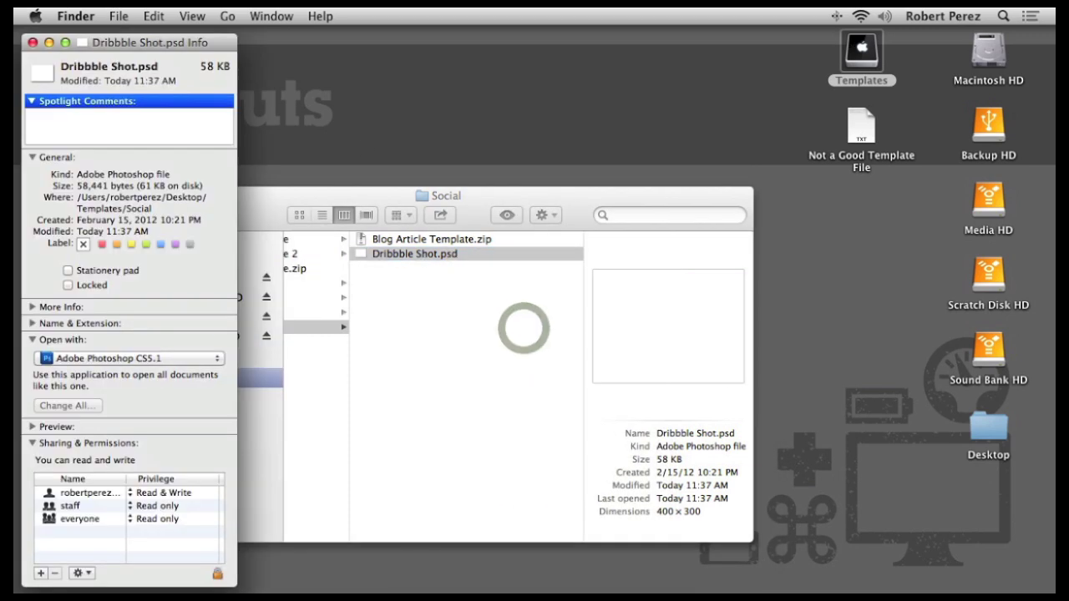
drag(109, 41, 302, 41)
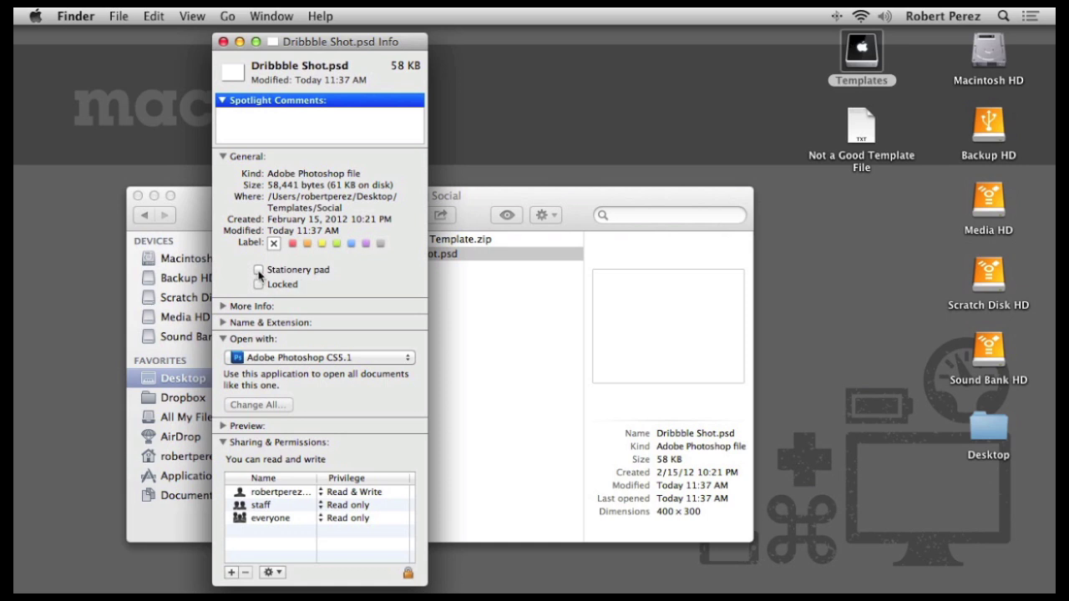
click(259, 270)
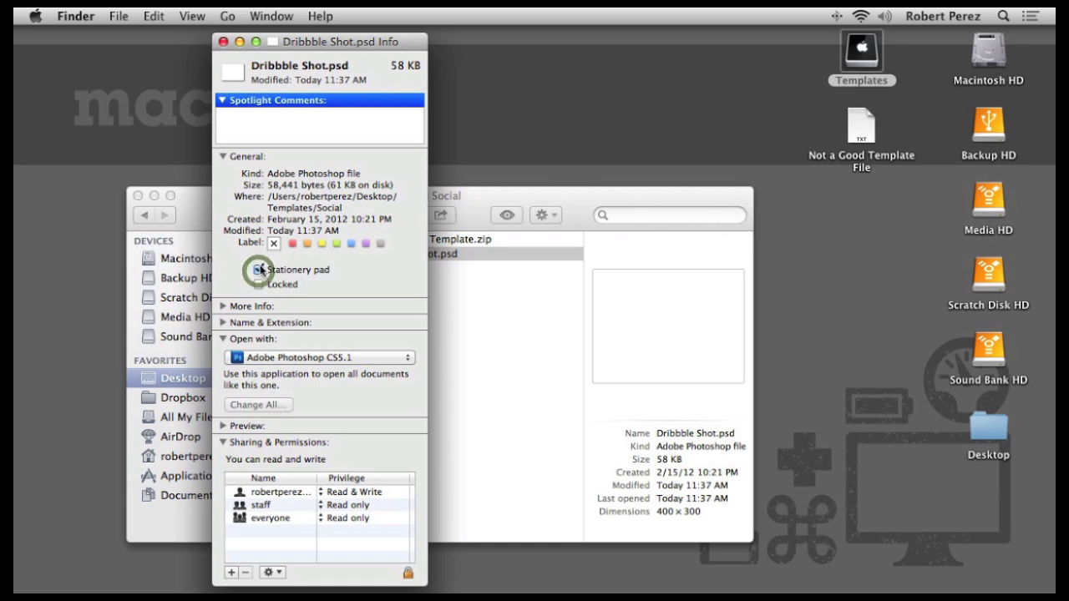
click(223, 41)
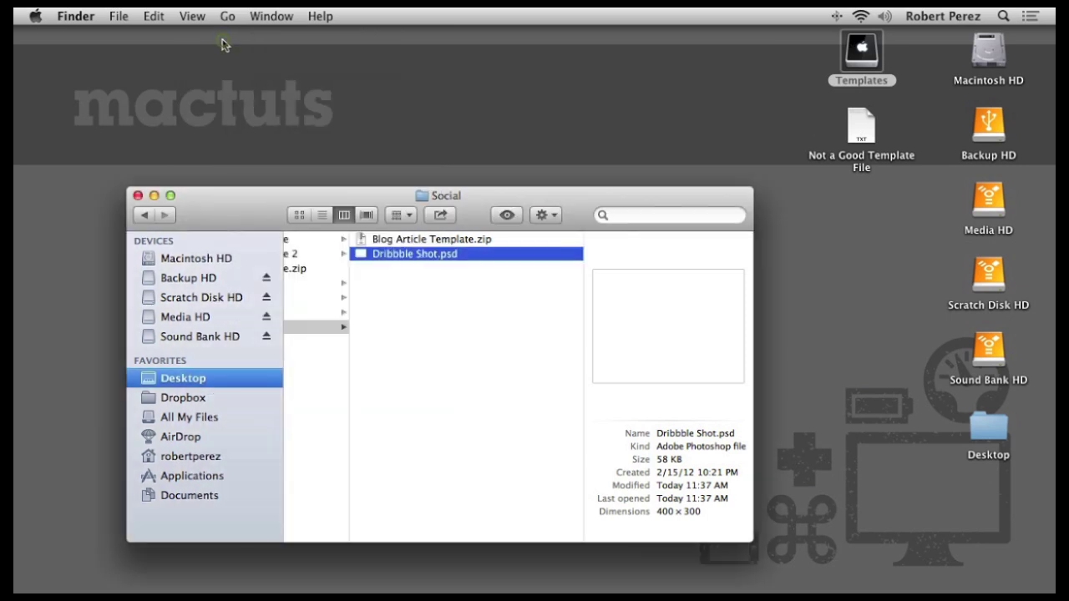
Open the stationery Dribbble Shot.psd so Photoshop opens a new Dribbble Shot copy.psd.
double_click(416, 254)
drag(473, 199, 577, 252)
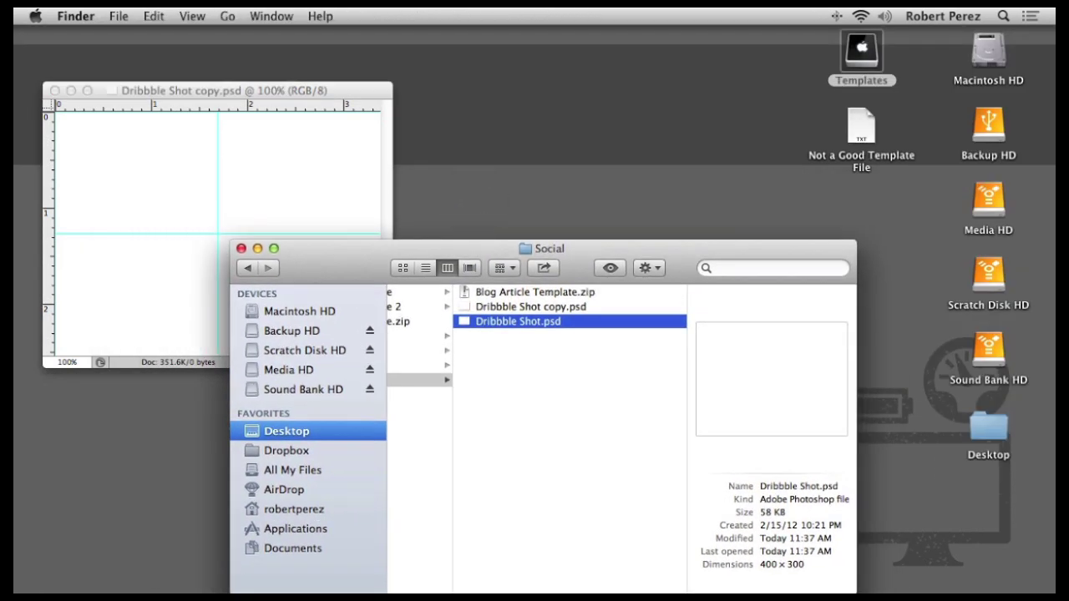
click(313, 202)
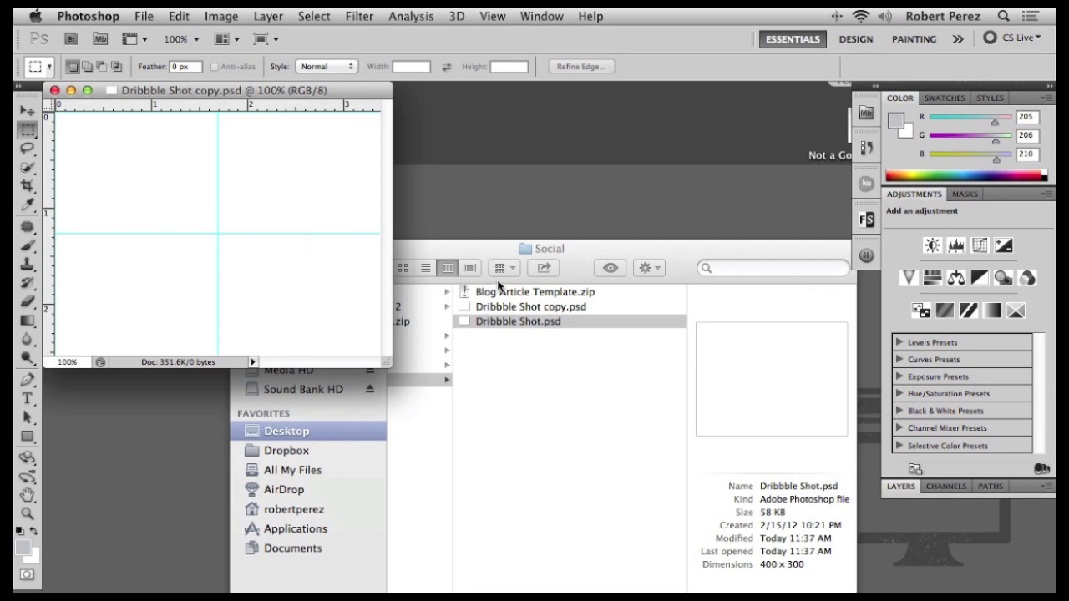
Check the file information of Dribbble Shot copy.psd in Finder, then close it.
click(500, 308)
click(500, 307)
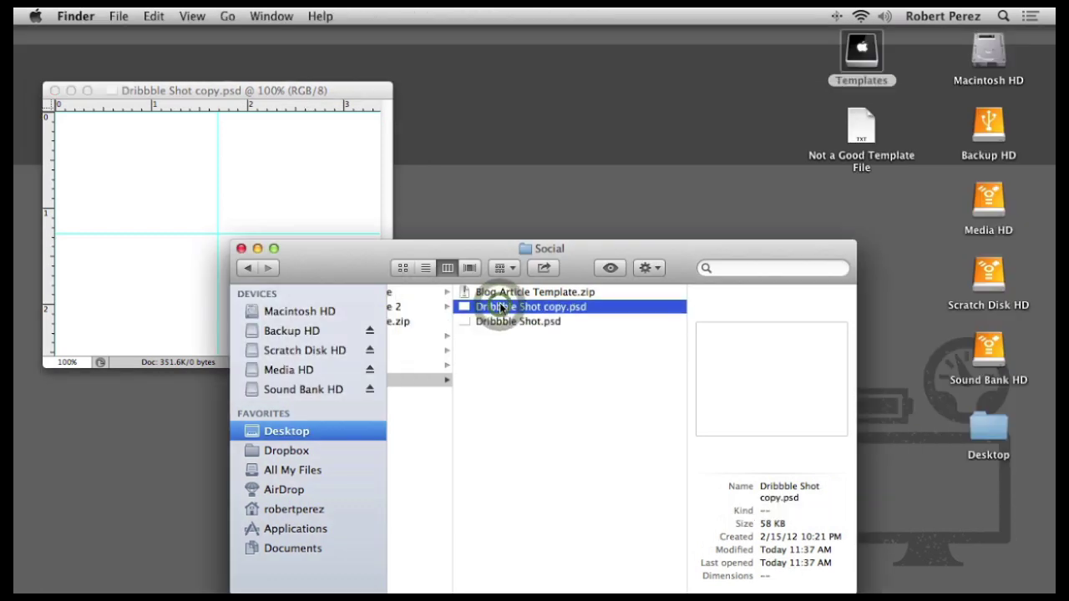
key(super+i)
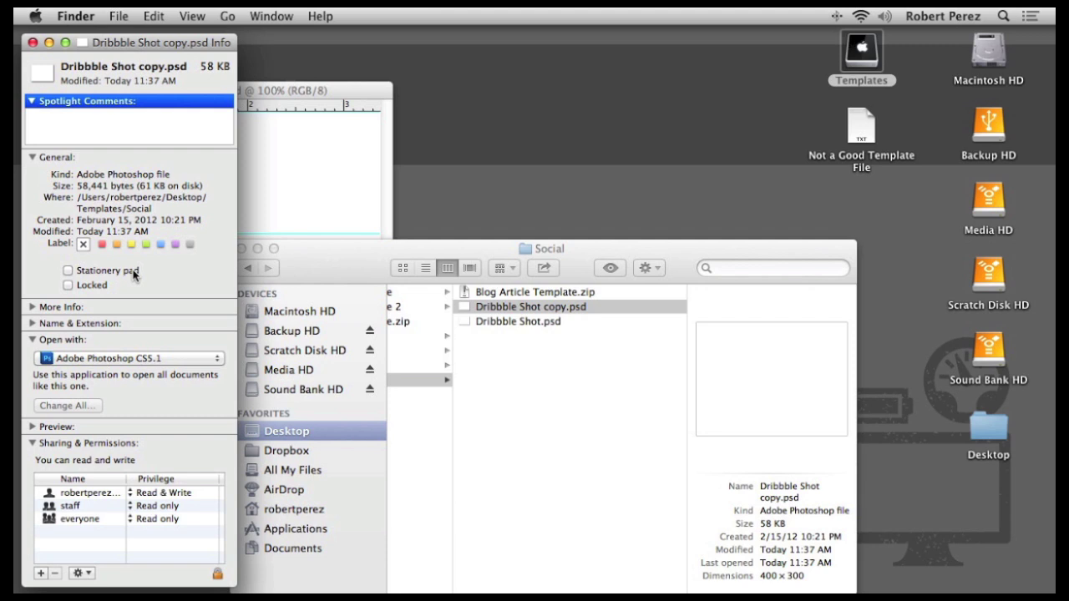
key(super+w)
Close Dribbble Shot copy.psd in Photoshop and return to the Social folder.
click(217, 128)
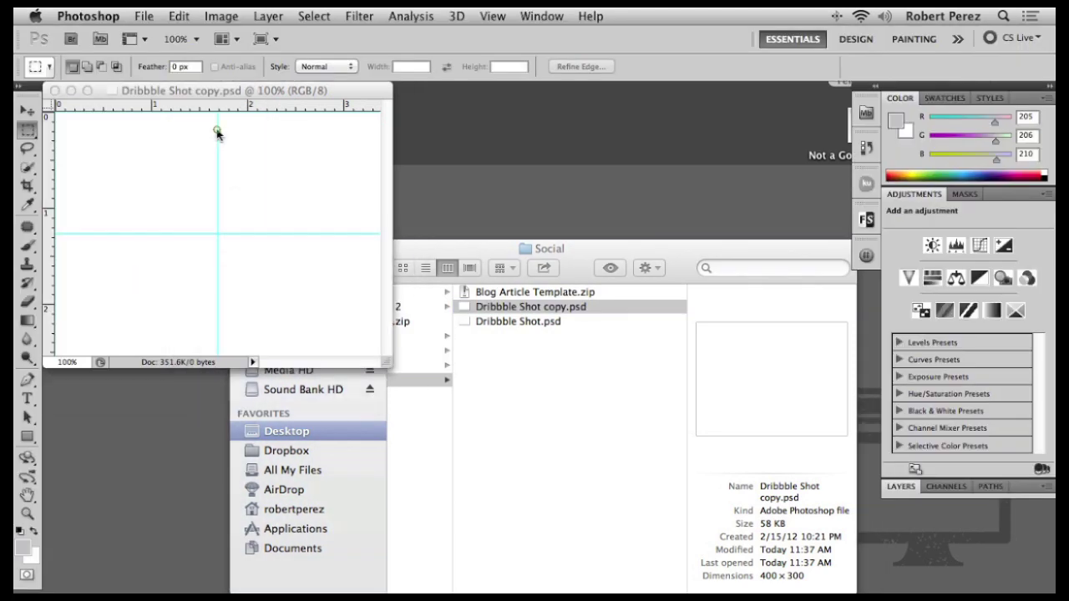
key(super+w)
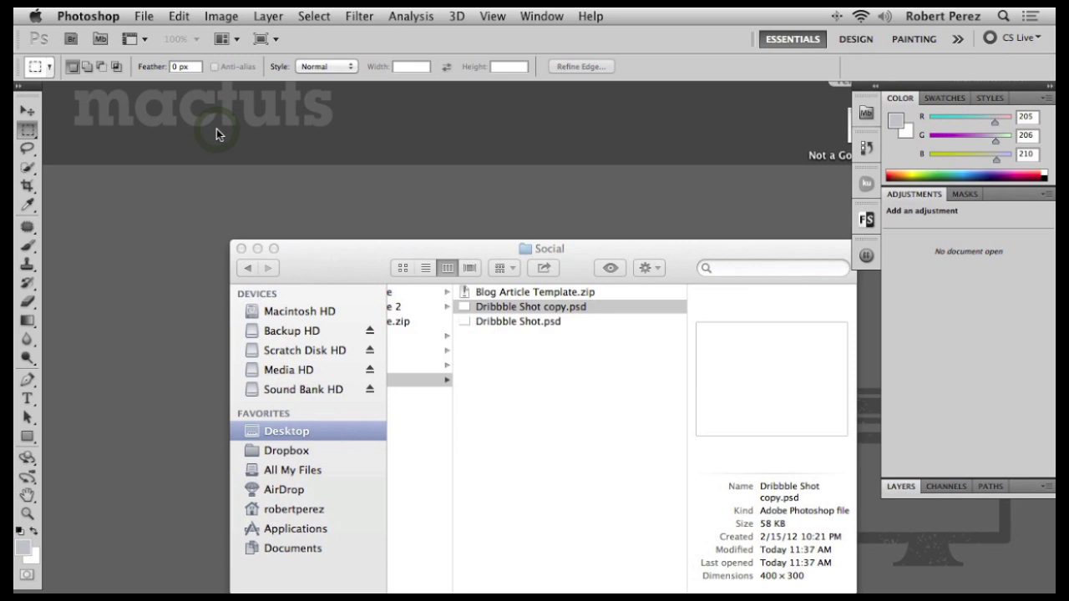
click(700, 246)
drag(681, 249, 520, 157)
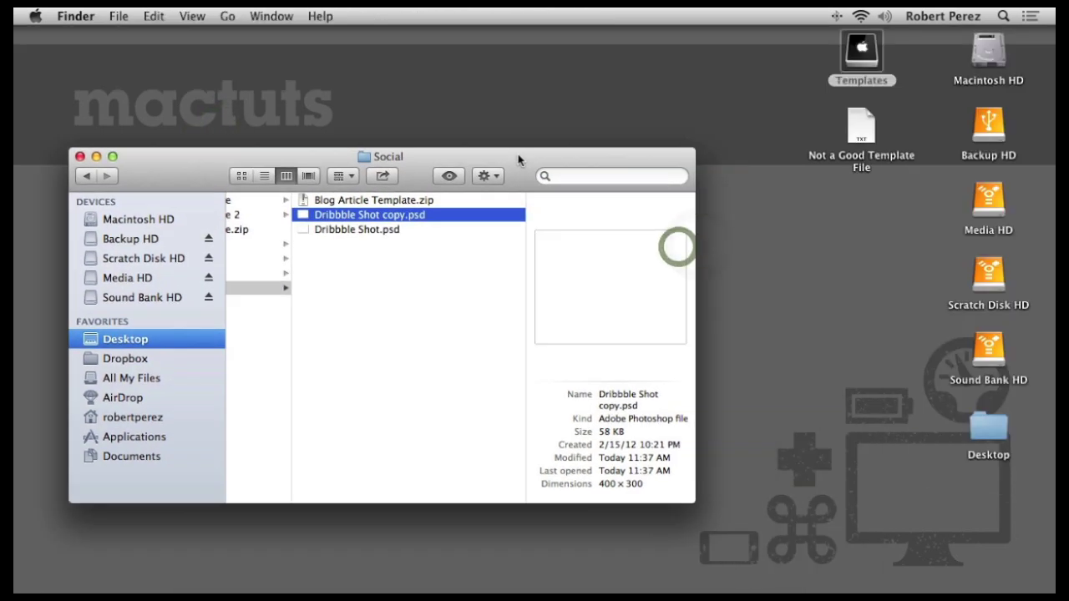
Select the original Dribbble Shot.psd, then select Not a Good Template File on the desktop.
click(344, 230)
scroll(344, 230, left, 3)
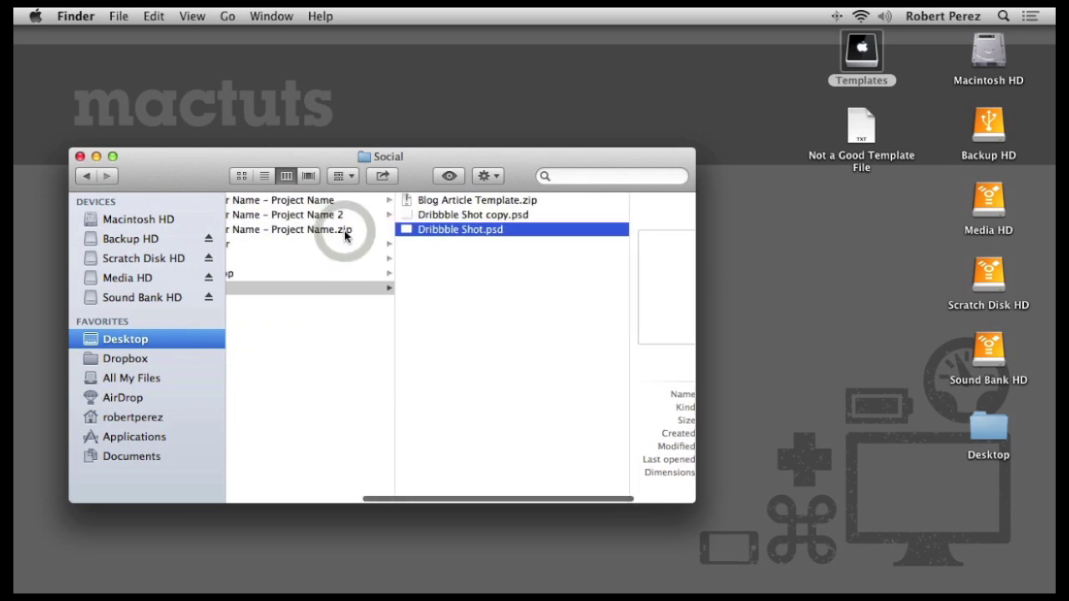
scroll(551, 243, right, 3)
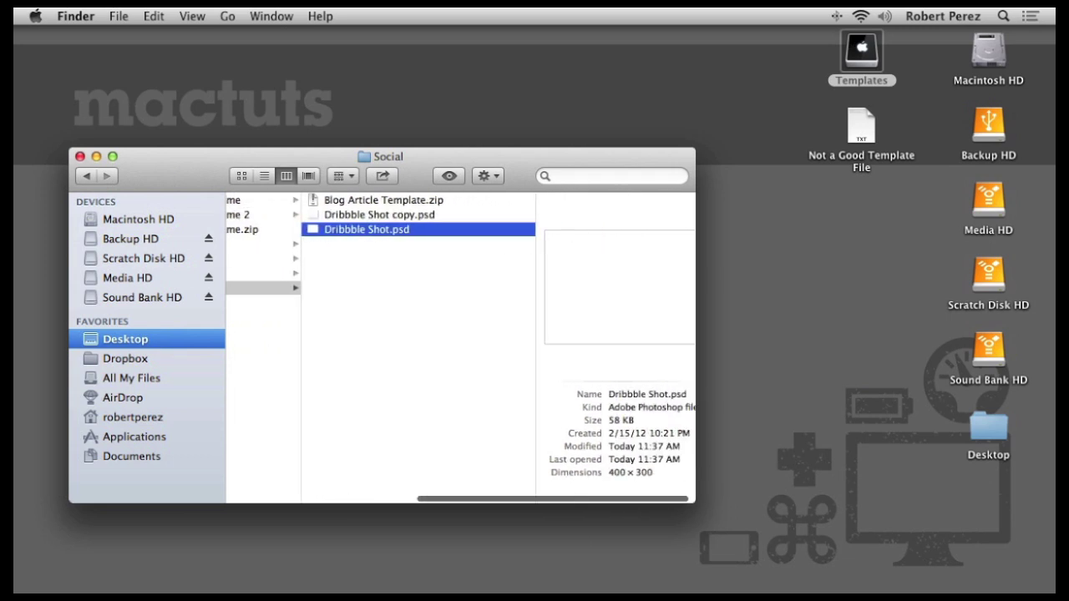
click(862, 127)
Open Not a Good Template File in TextEdit, delete all its text, and close it.
double_click(862, 127)
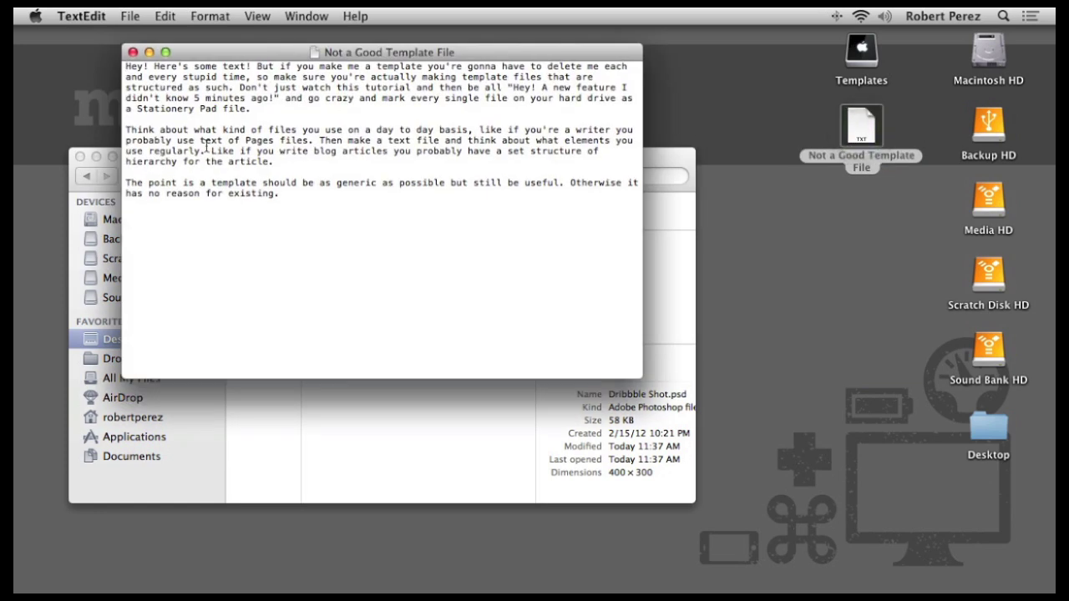
drag(216, 55, 246, 136)
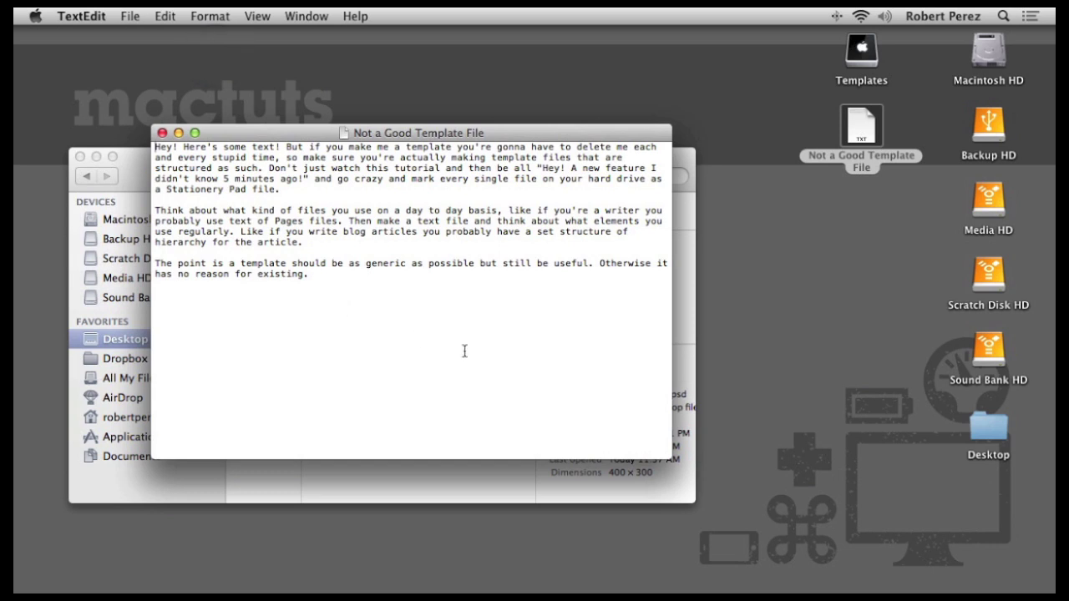
key(super+a)
key(BackSpace)
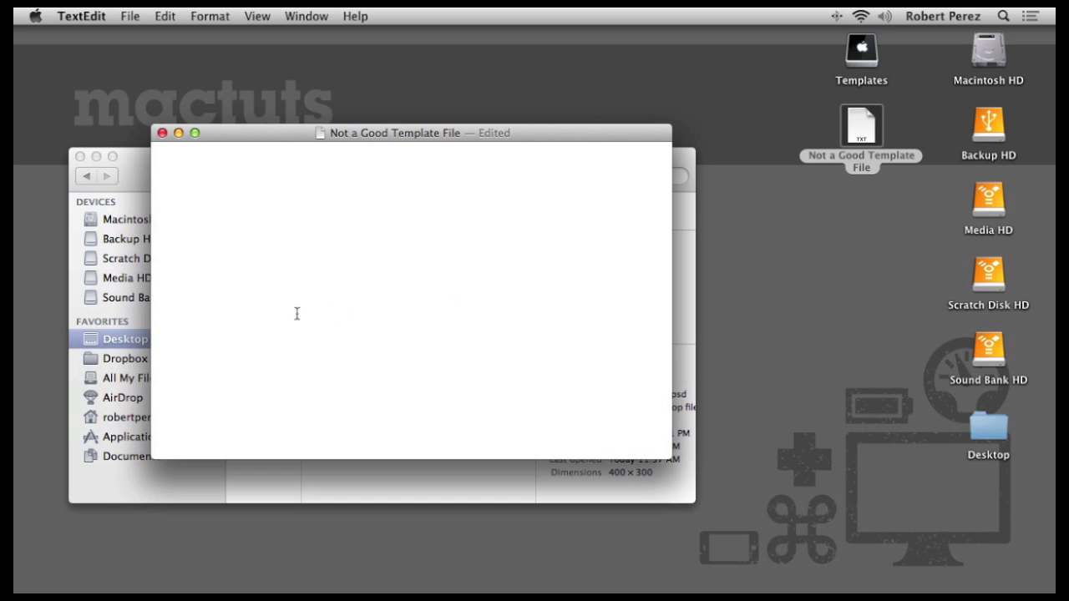
key(super+w)
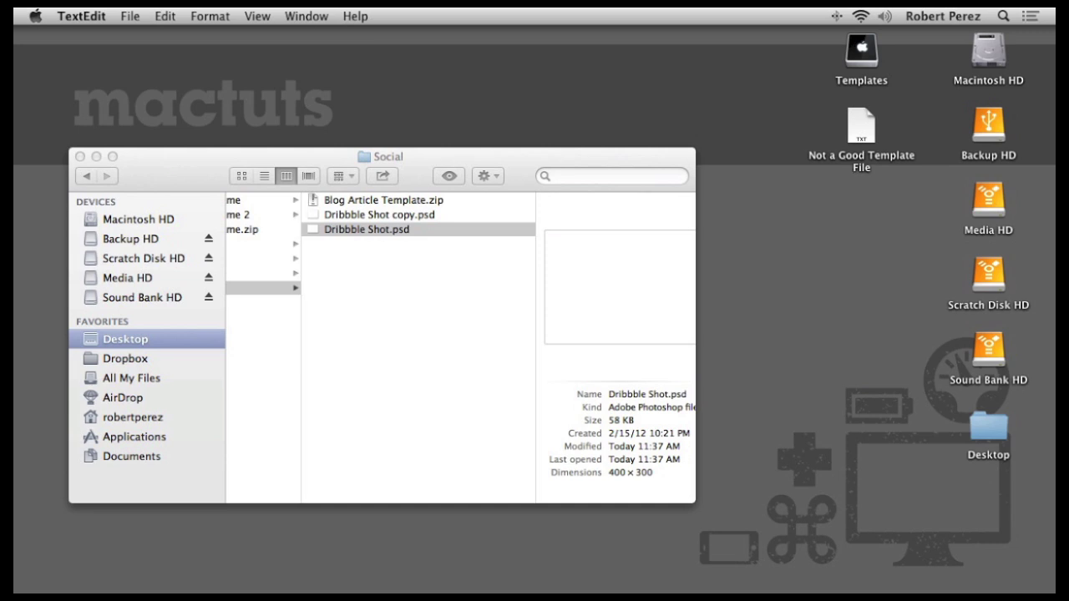
Bring the Social folder forward and select Dribbble Shot.psd to view its details.
click(345, 273)
scroll(368, 250, left, 5)
scroll(304, 301, left, 2)
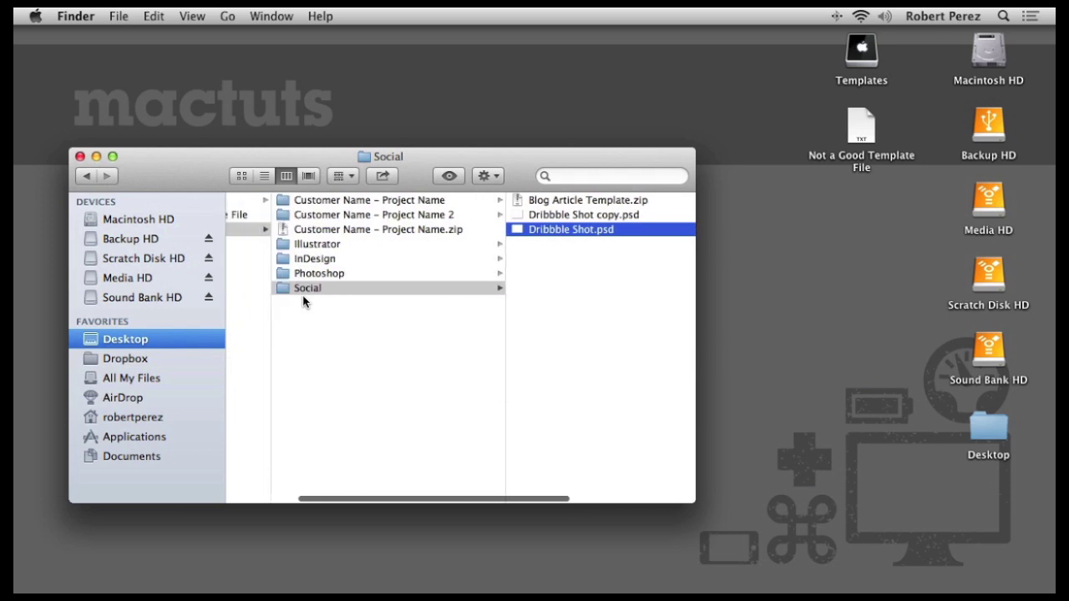
click(556, 238)
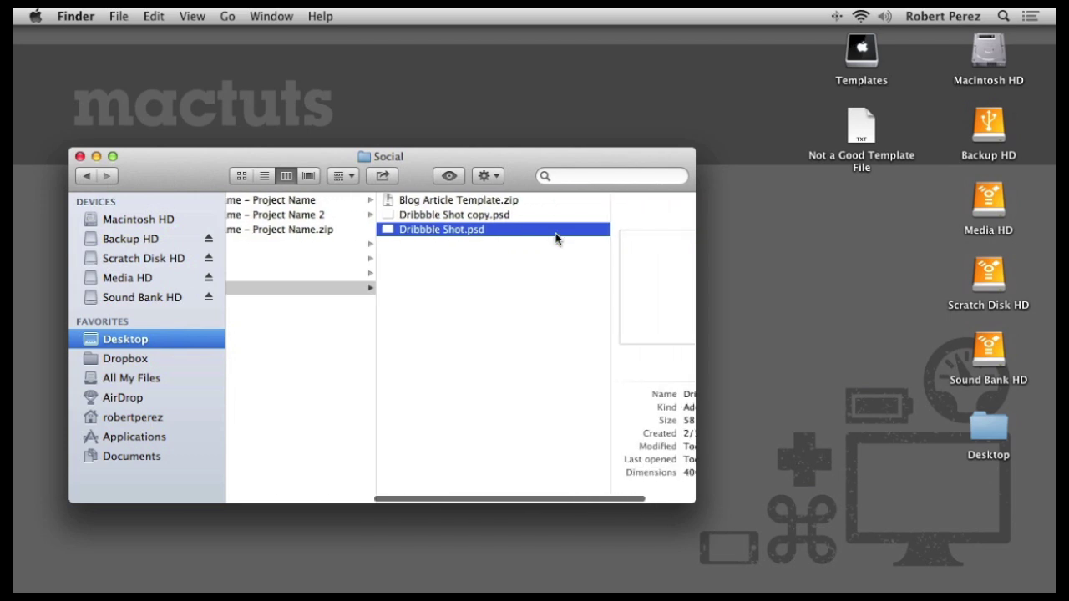